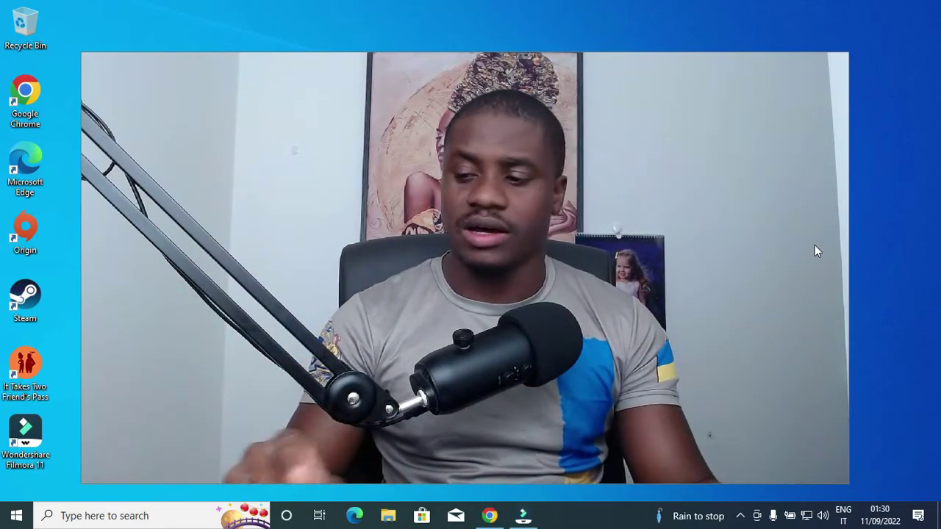
Step: Launch Steam from the desktop and open the Downloads section of its settings
double_click(26, 290)
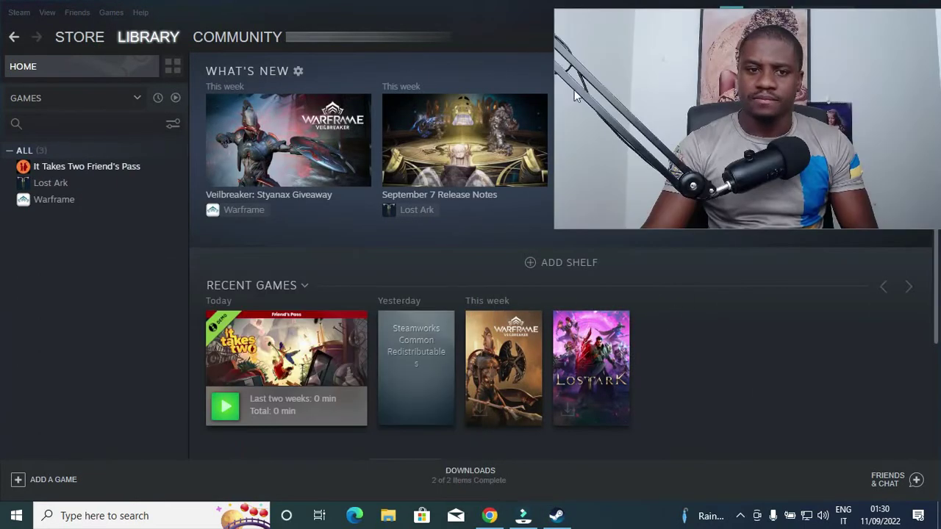
click(118, 308)
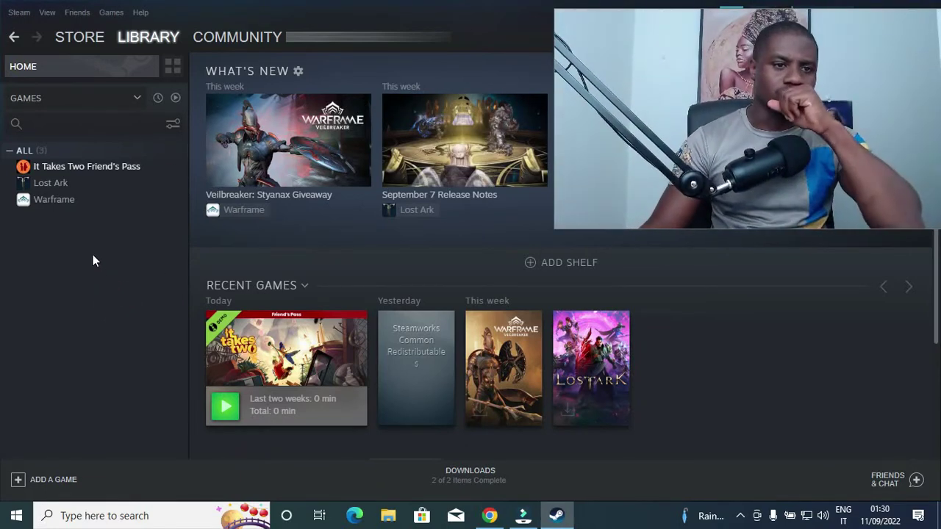
click(19, 13)
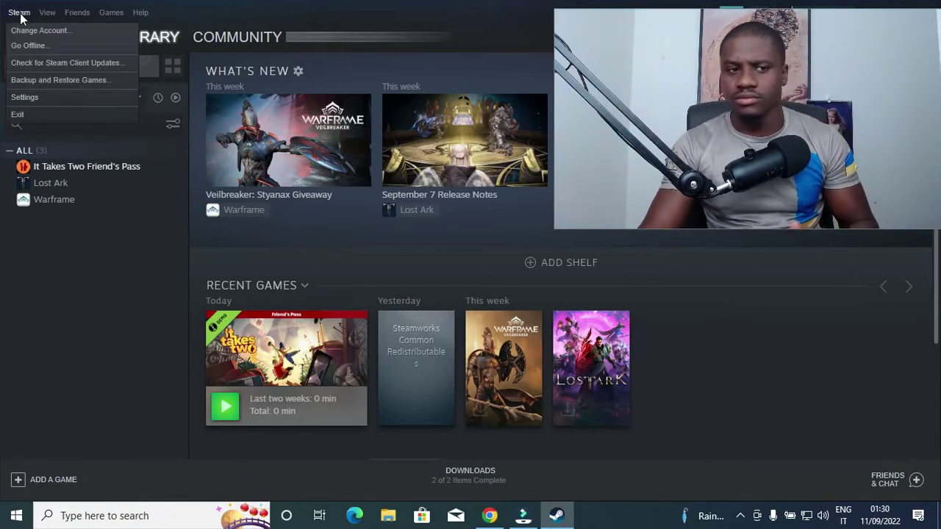
click(27, 95)
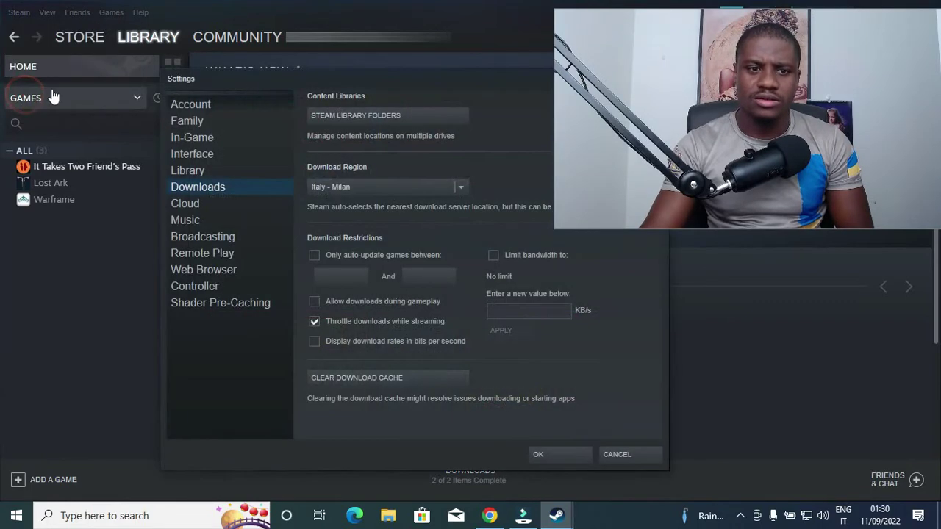
click(581, 35)
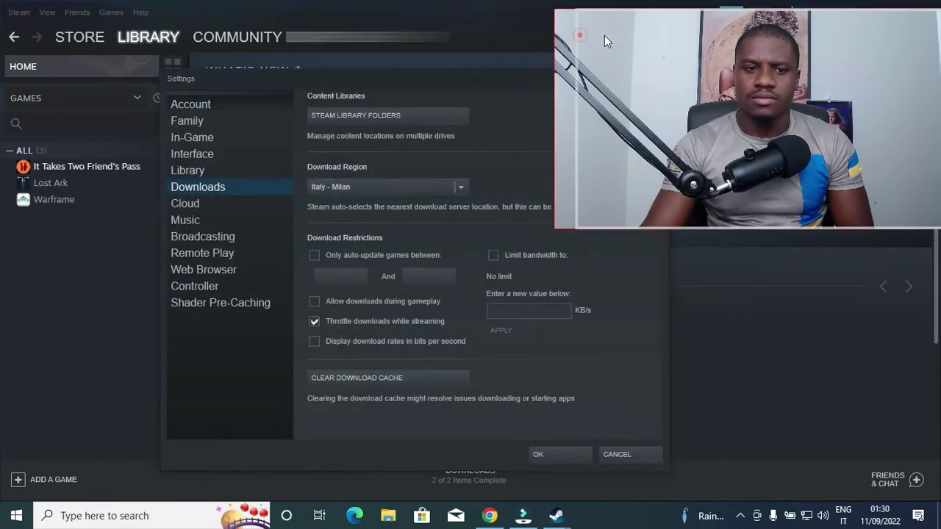
click(199, 109)
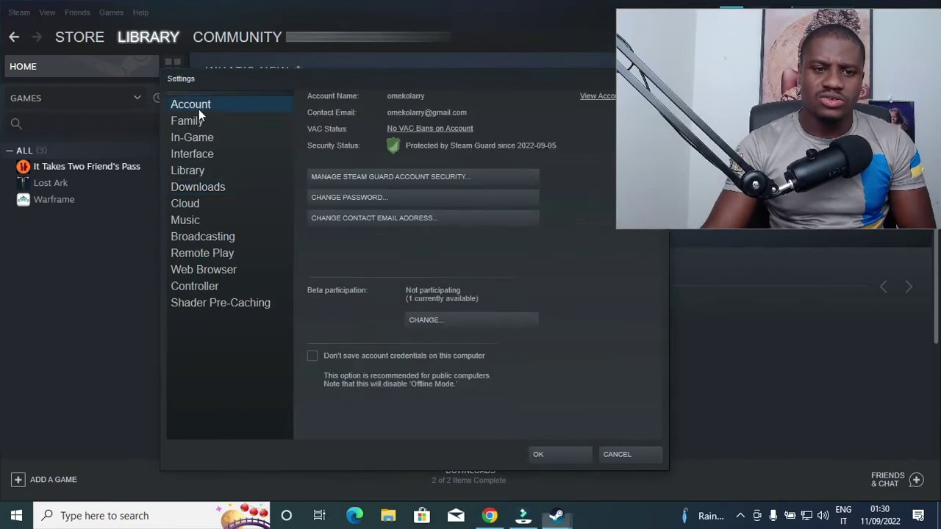
click(196, 119)
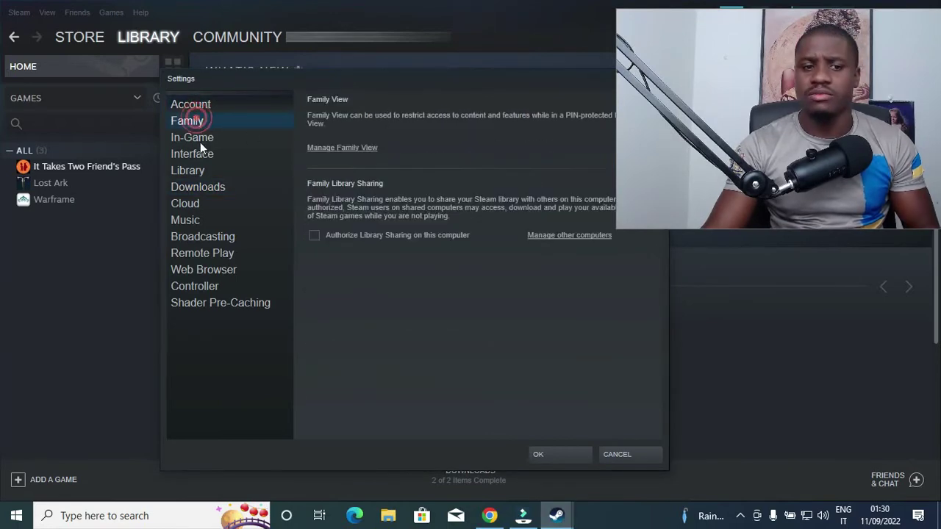
click(206, 188)
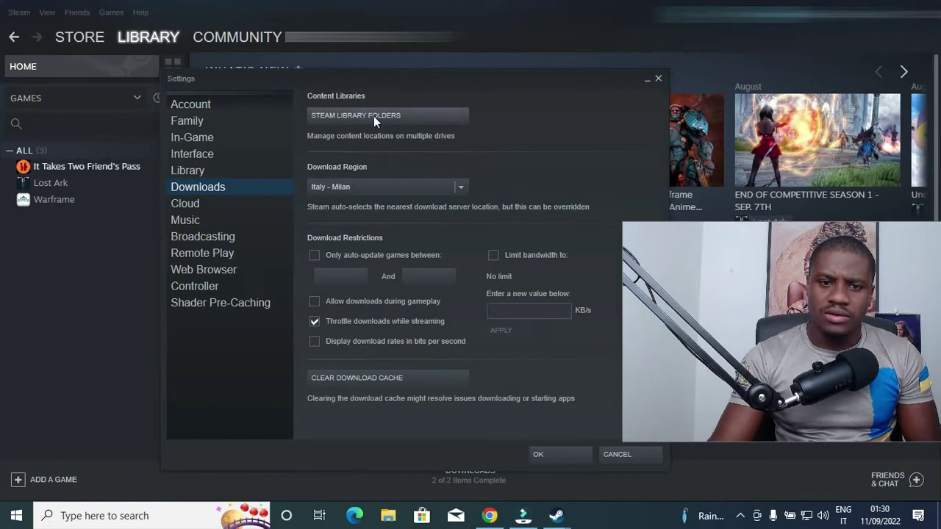
Step: Open the Steam library folders and add a new library folder on Local Drive (E:)
click(373, 117)
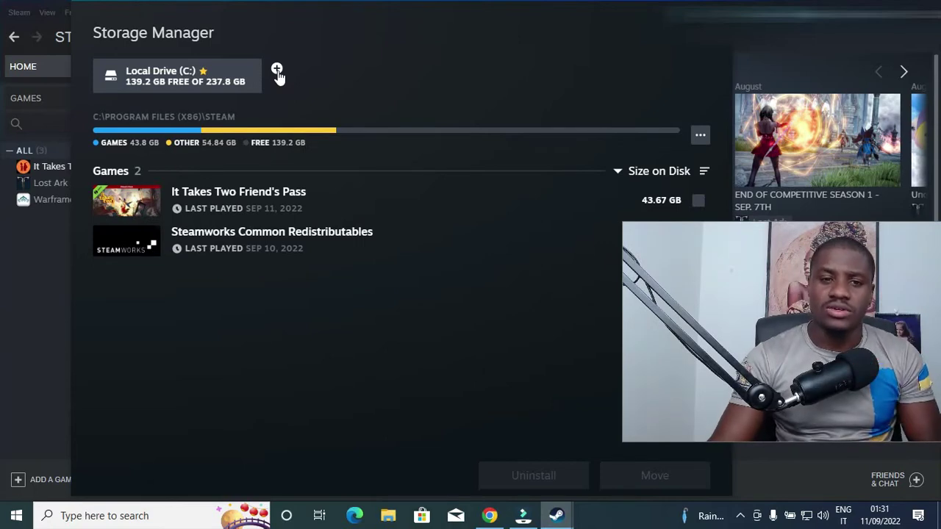
click(277, 71)
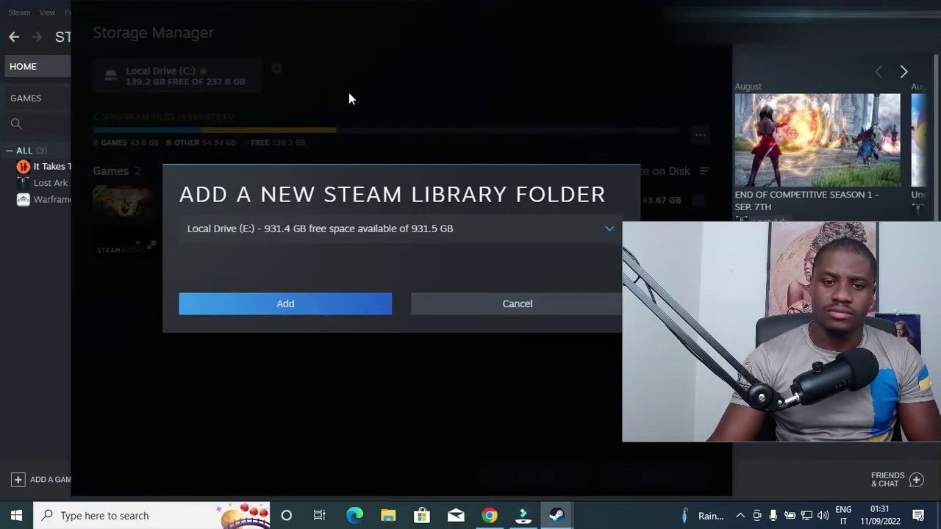
click(460, 174)
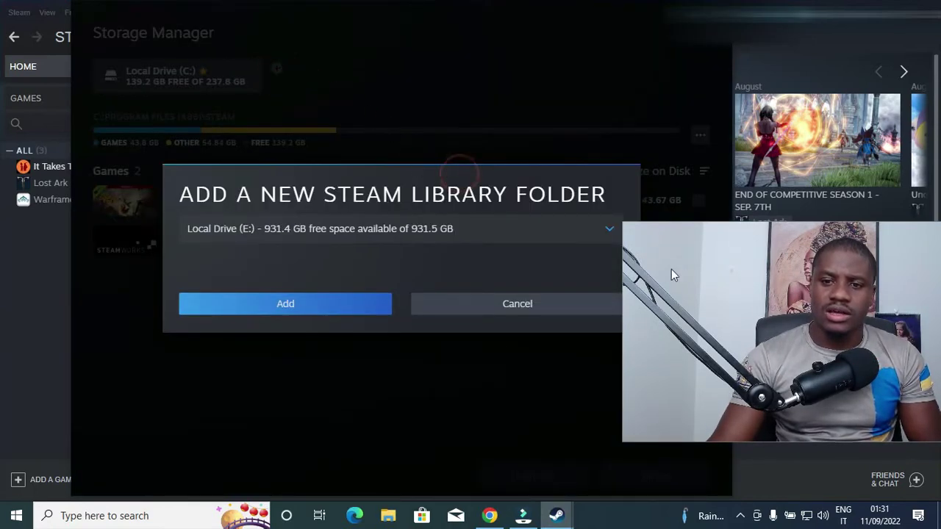
mouse_move(679, 269)
mouse_down()
mouse_move(698, 325)
mouse_move(682, 316)
mouse_up()
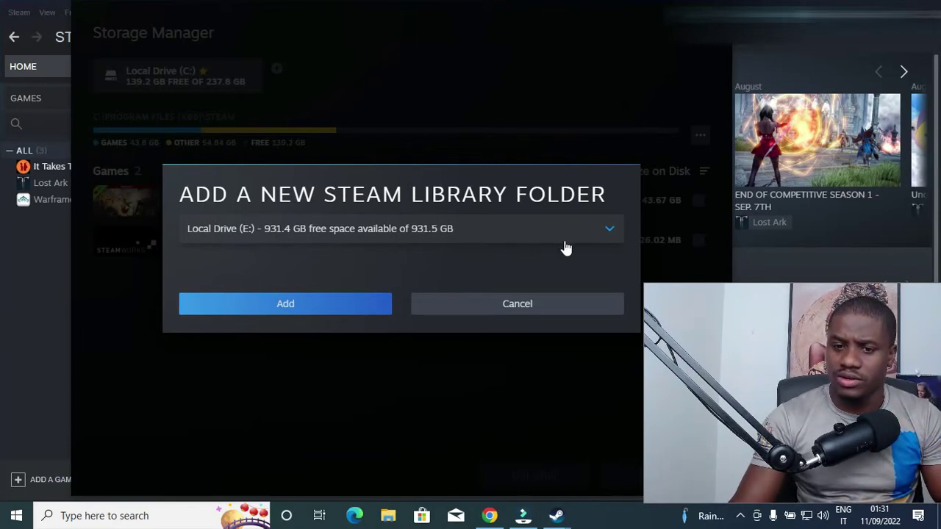
click(601, 237)
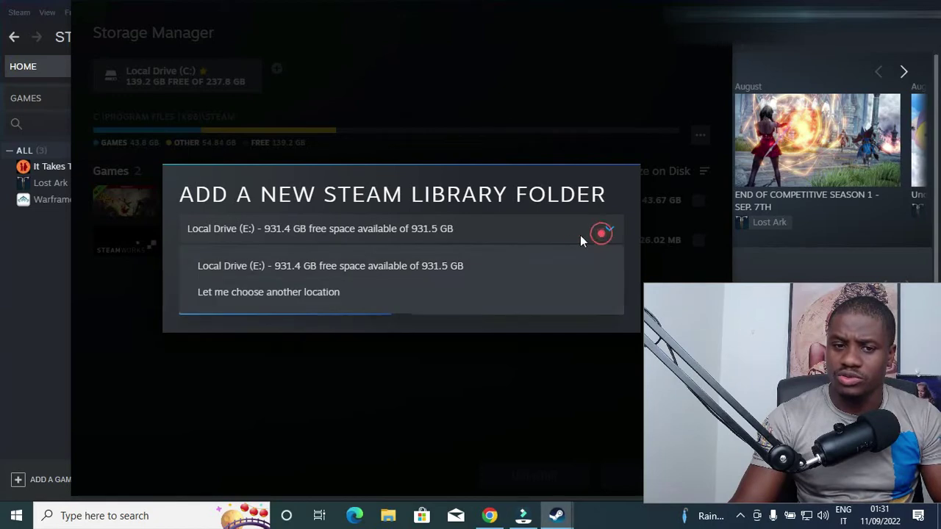
click(376, 269)
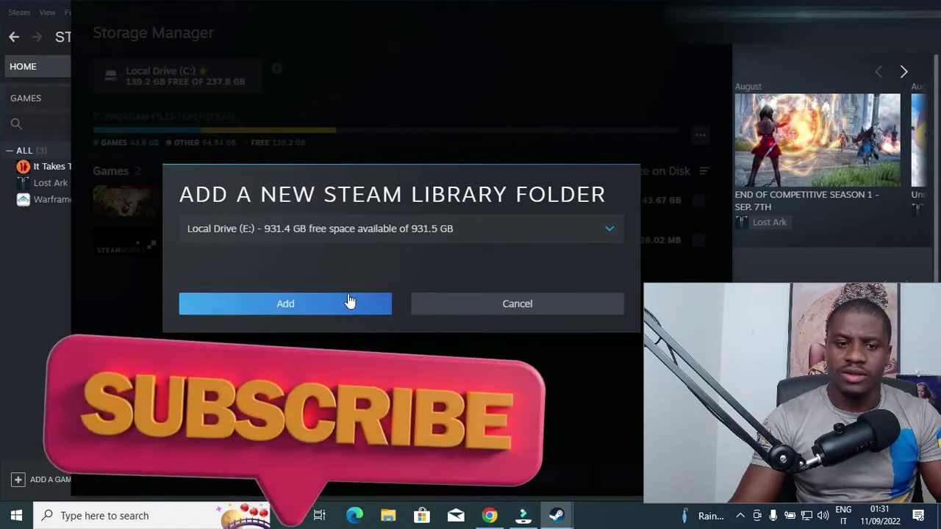
click(342, 303)
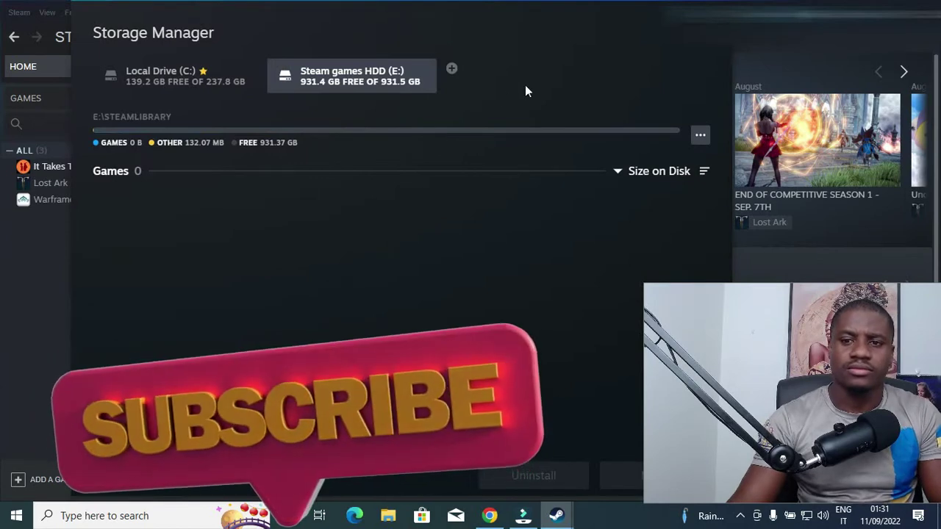
Step: Compare the contents of the two storage drives and make Steam games HDD (E:) the default library location
drag(715, 335, 608, 329)
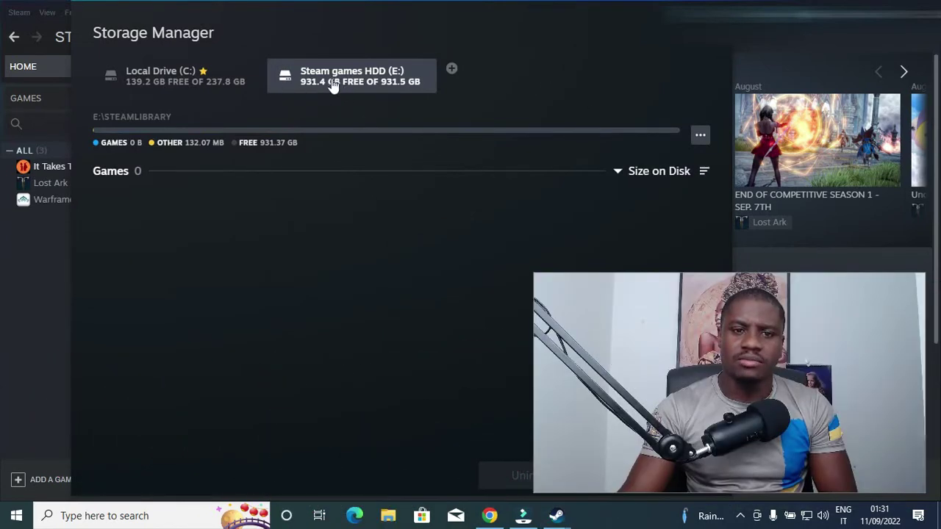
click(209, 85)
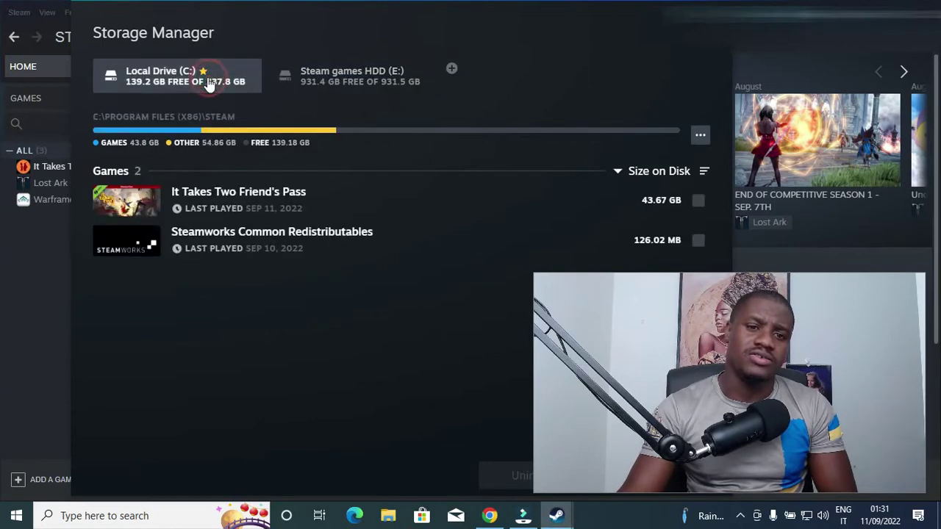
click(370, 85)
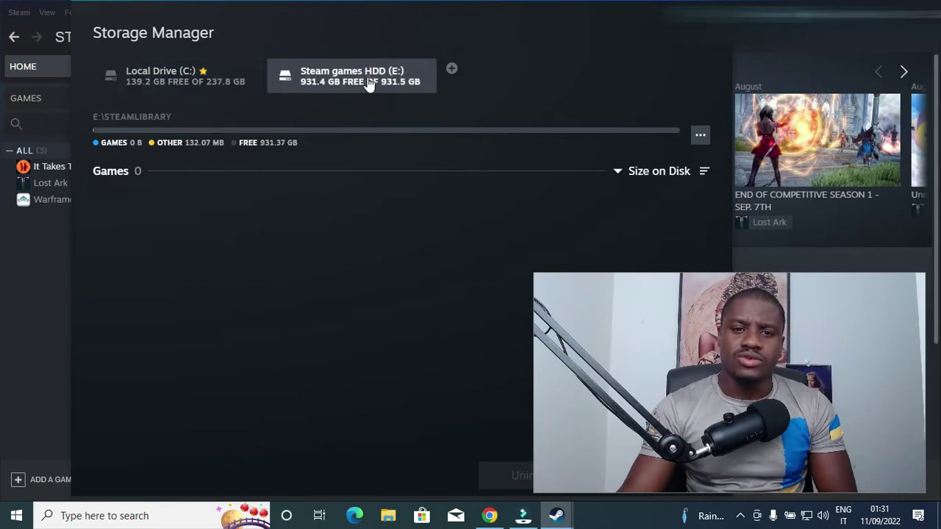
click(211, 83)
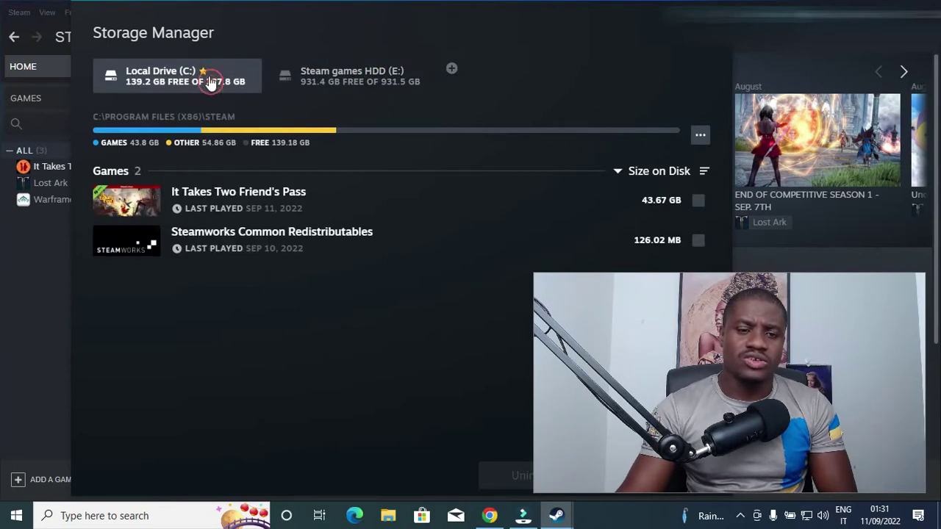
click(345, 83)
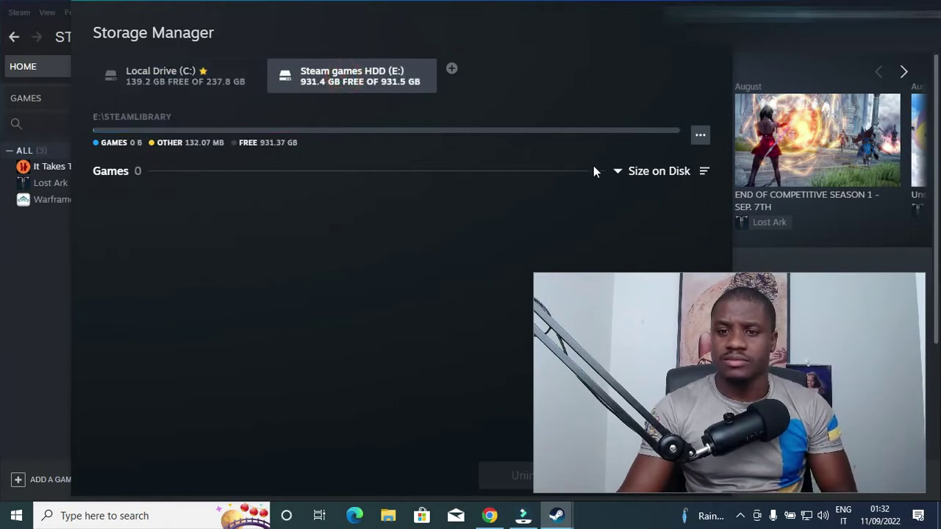
click(701, 137)
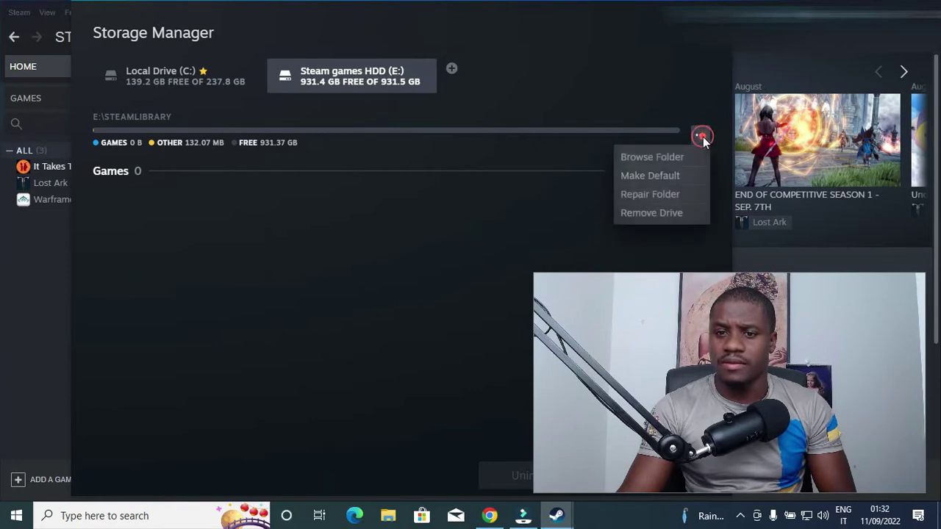
click(654, 177)
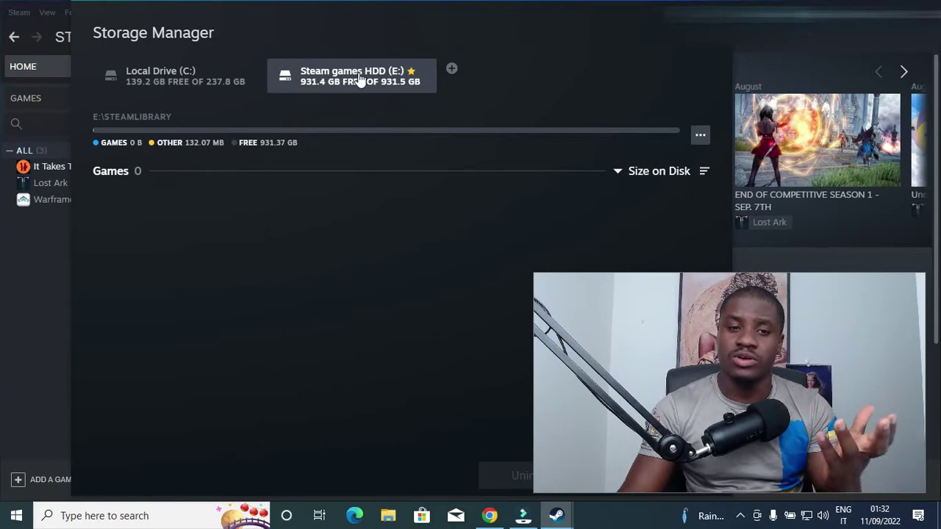
Step: Move It Takes Two Friend's Pass and Steamworks Common Redistributables from Local Drive (C:) to Steam games HDD (E:)
click(618, 307)
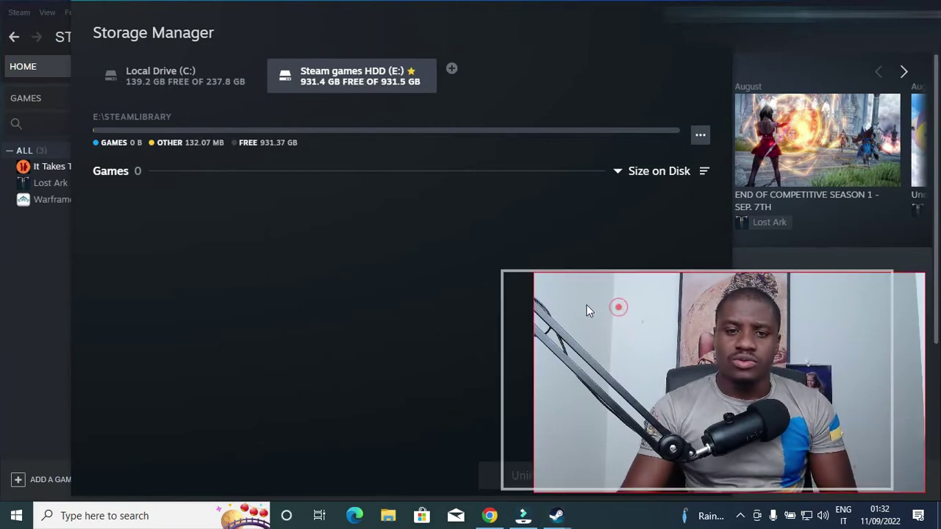
click(177, 89)
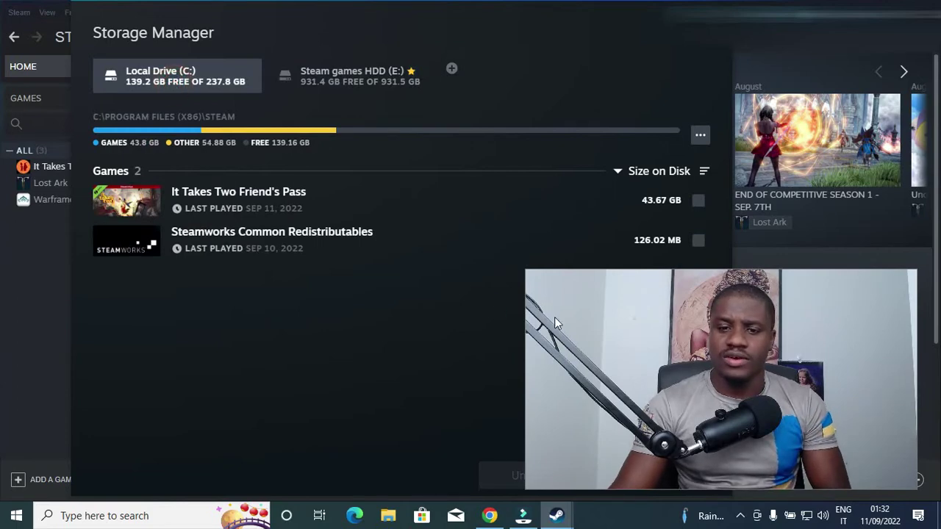
drag(555, 318, 554, 342)
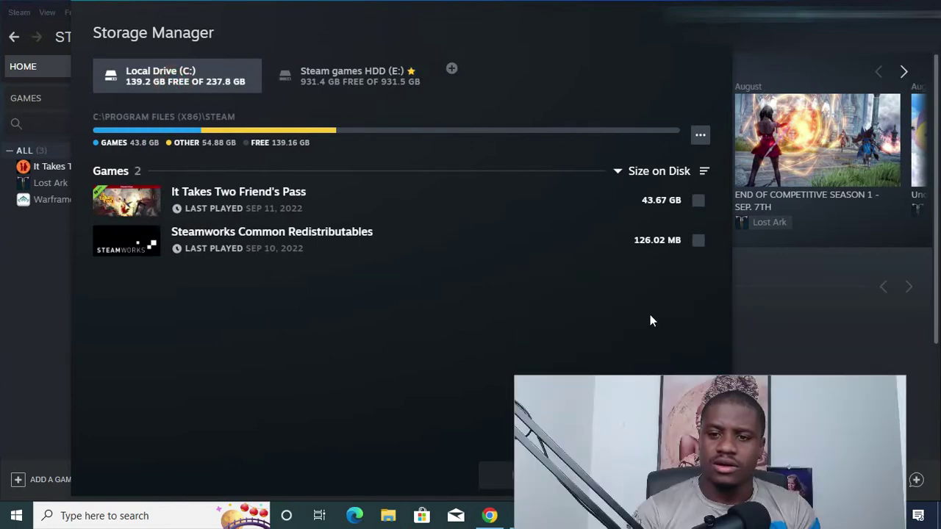
click(698, 200)
click(698, 243)
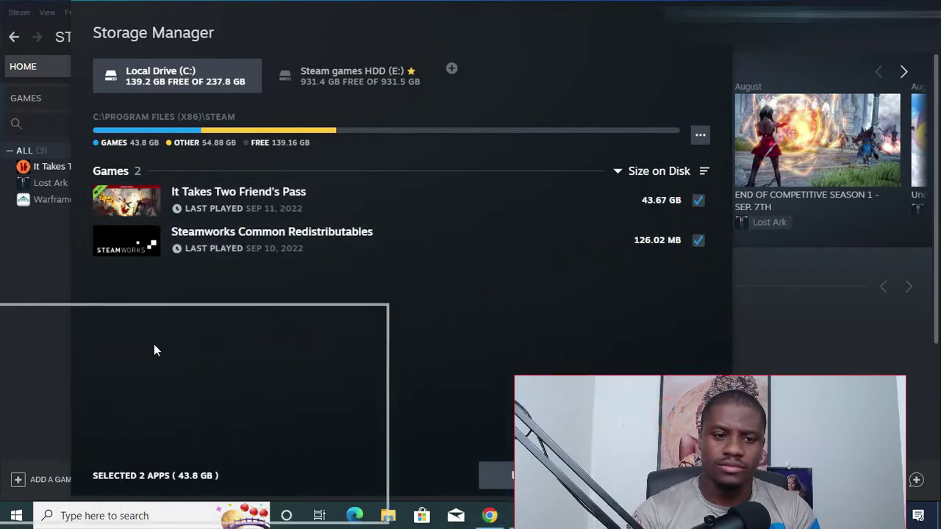
drag(154, 351, 149, 311)
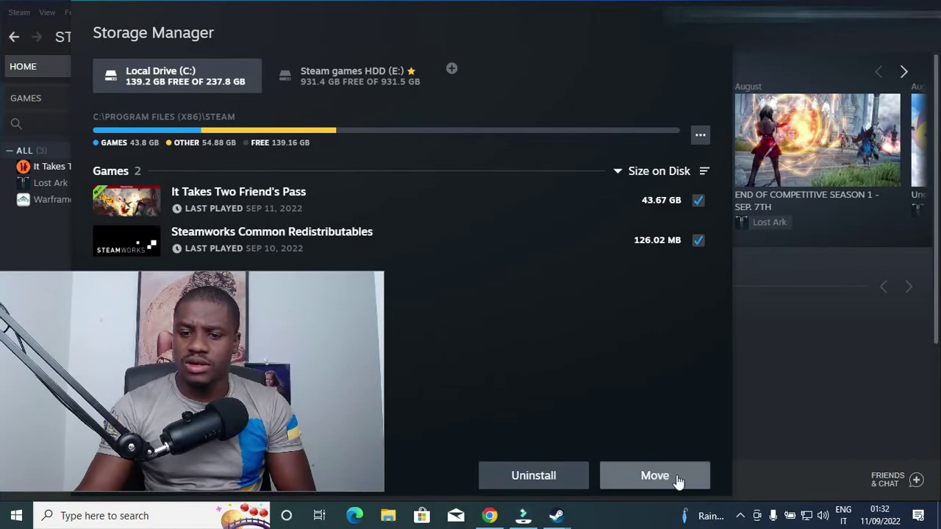
click(655, 475)
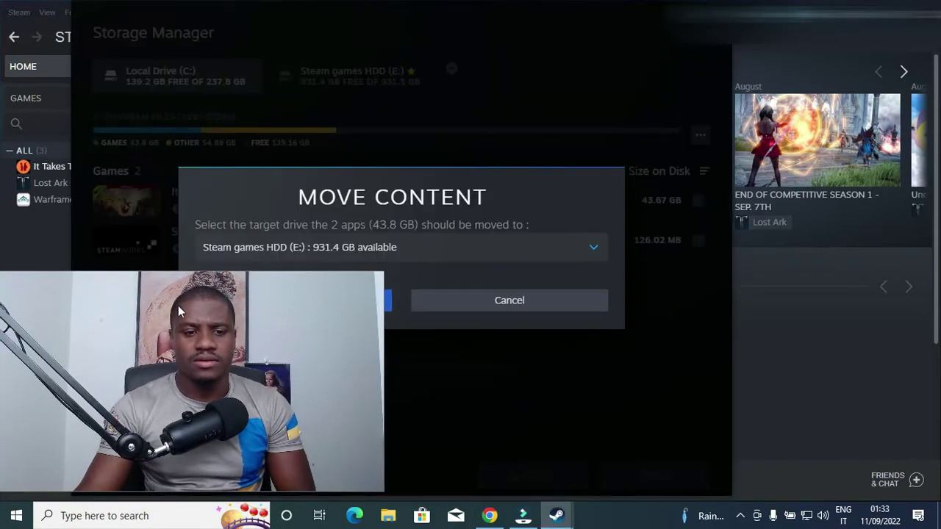
drag(178, 305, 818, 280)
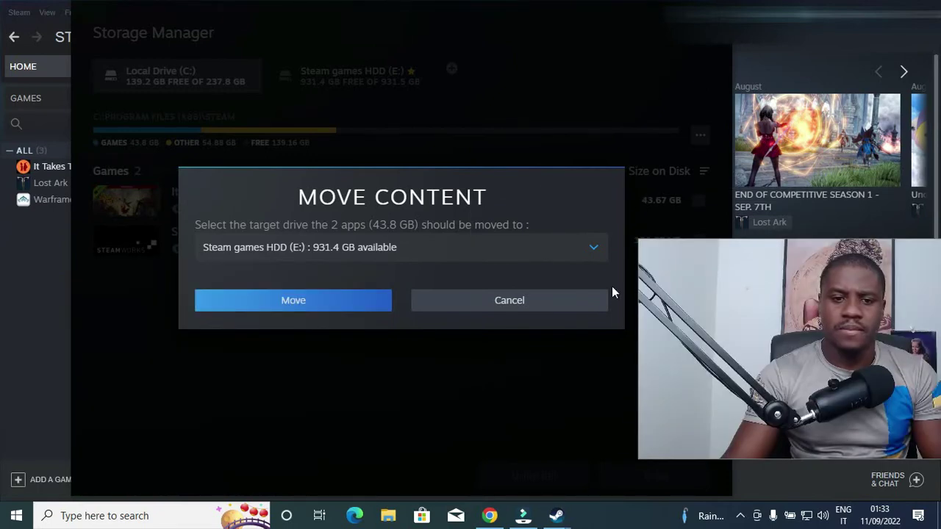
click(387, 249)
click(380, 280)
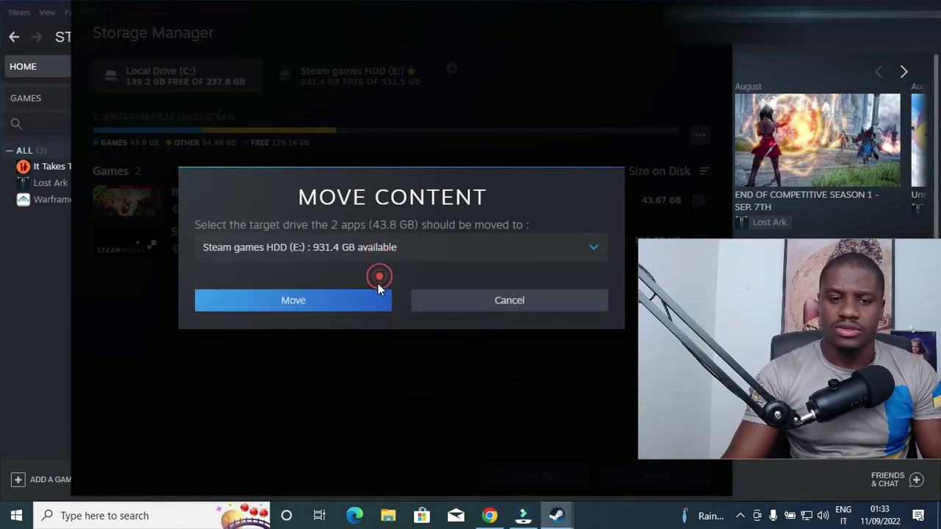
click(335, 301)
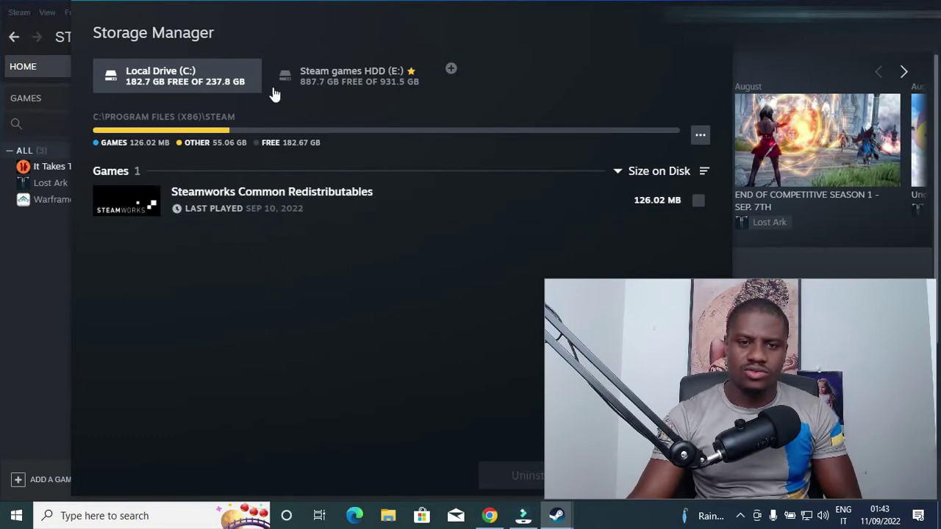
Step: Check which games are stored on Steam games HDD (E:) and on Local Drive (C:)
click(356, 93)
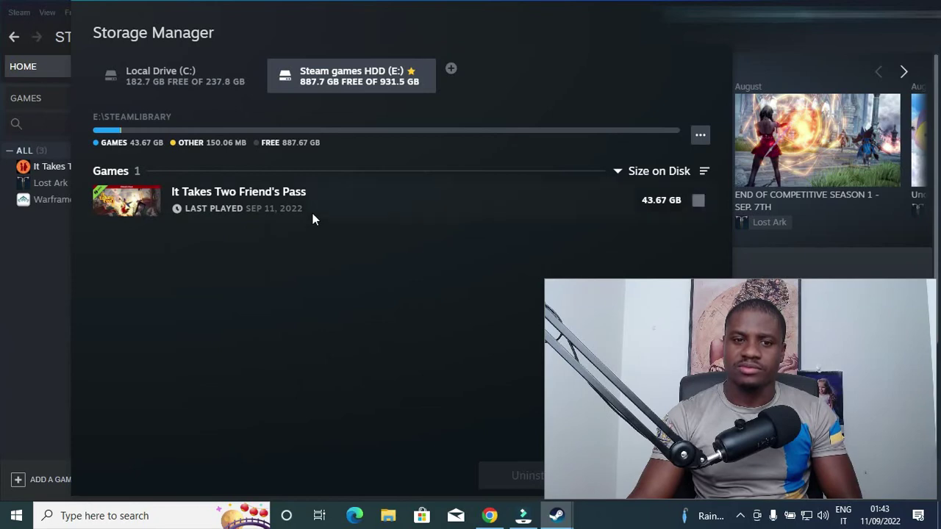
click(181, 93)
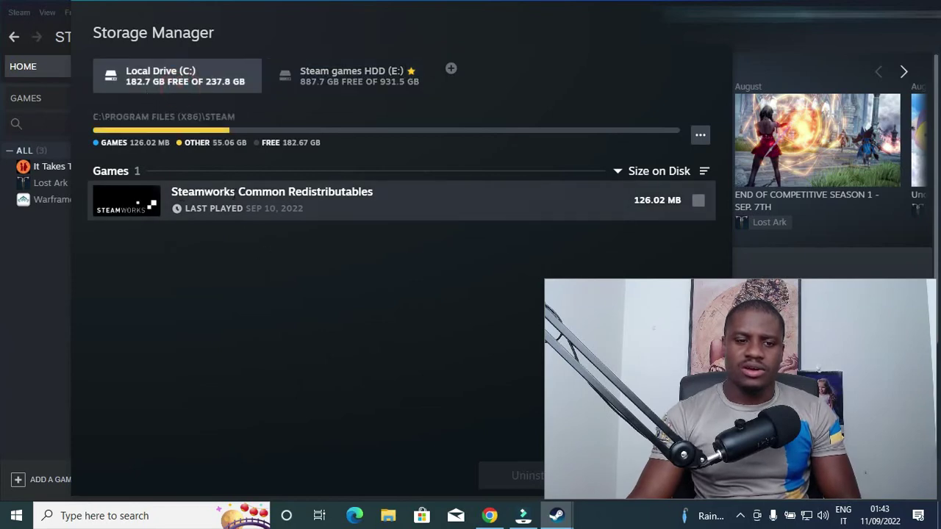
click(348, 96)
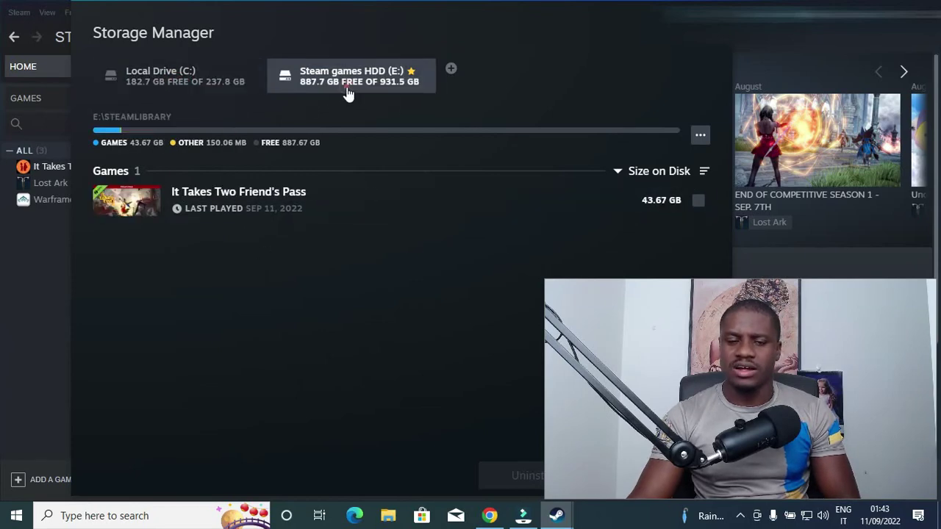